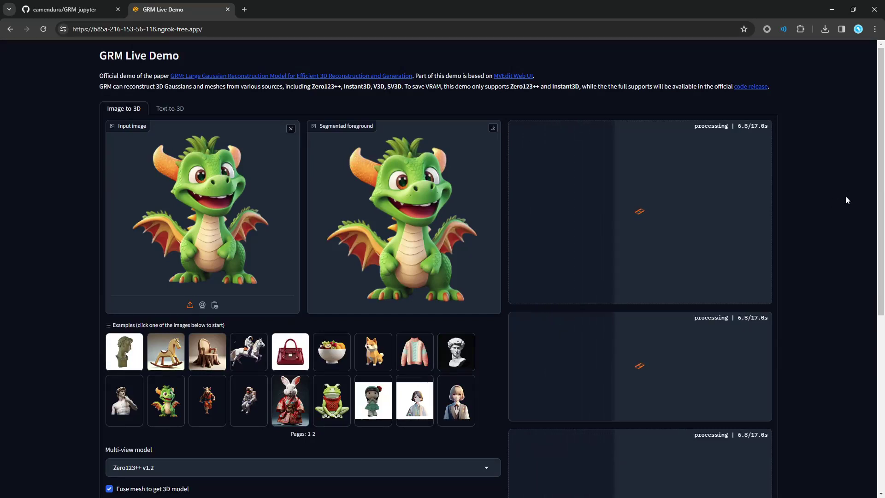
Rotate the generated dragon in the output mesh preview and download the mesh
{"action": "scroll", "coordinate": [847, 202], "scroll_direction": "down", "scroll_amount": 6}
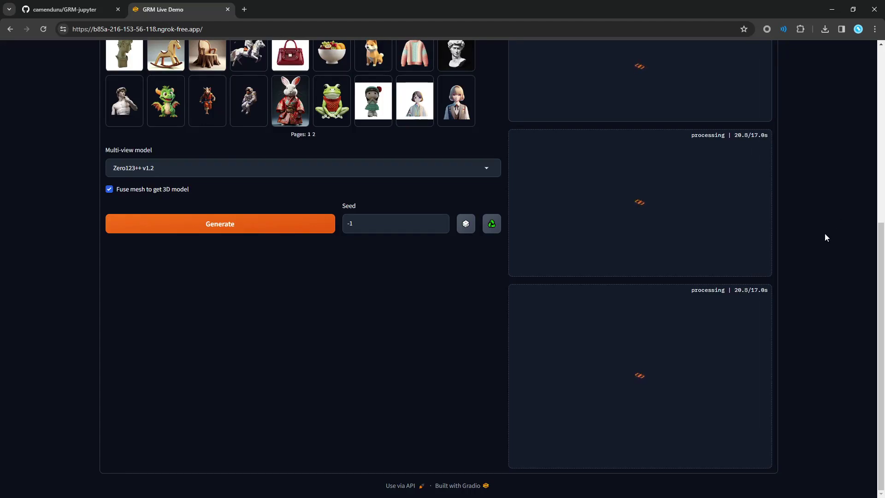
{"action": "scroll", "coordinate": [825, 235], "scroll_direction": "down", "scroll_amount": 3}
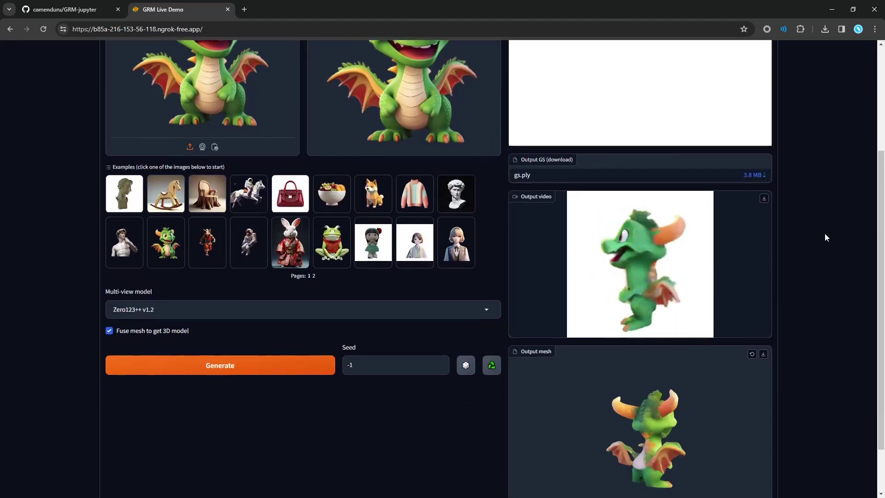
{"action": "left_click_drag", "start_coordinate": [612, 380], "coordinate": [622, 377]}
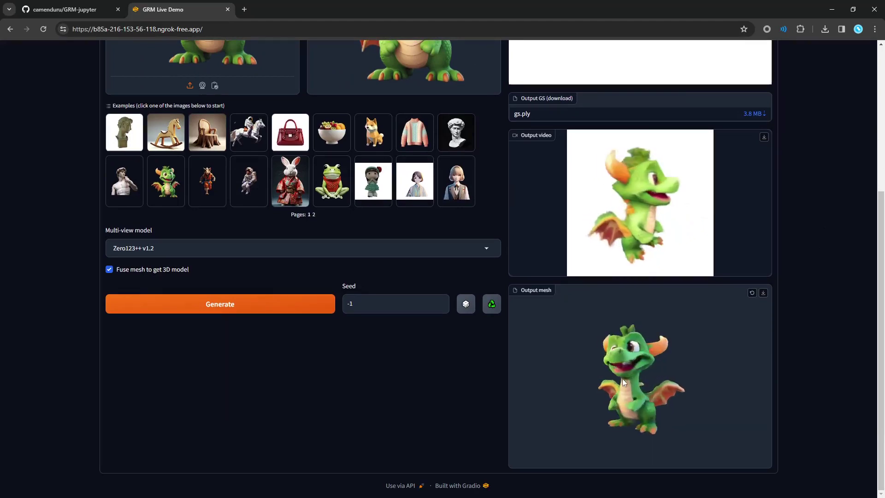
{"action": "left_click", "coordinate": [763, 293]}
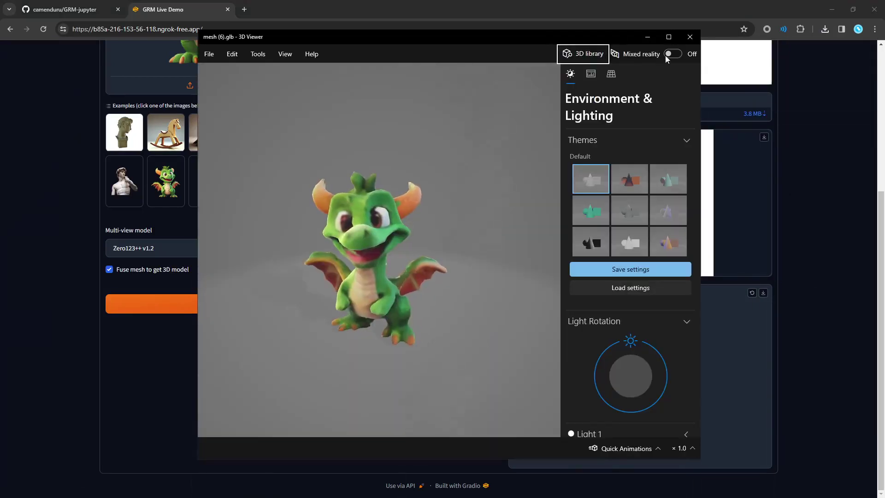
Inspect the downloaded dragon mesh from another angle in a maximized 3D Viewer window, and close the viewer
{"action": "left_click", "coordinate": [669, 36]}
{"action": "left_click_drag", "start_coordinate": [366, 262], "coordinate": [405, 268]}
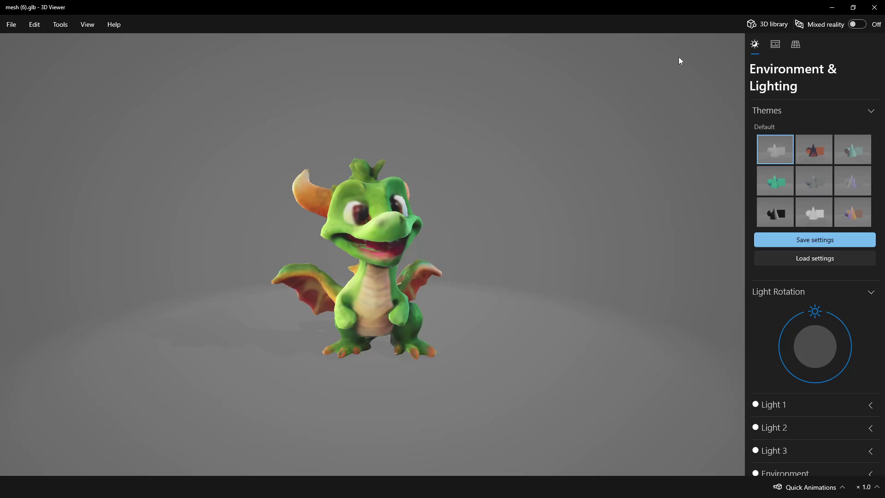
{"action": "left_click", "coordinate": [873, 10]}
{"action": "scroll", "coordinate": [71, 350], "scroll_direction": "up", "scroll_amount": 5}
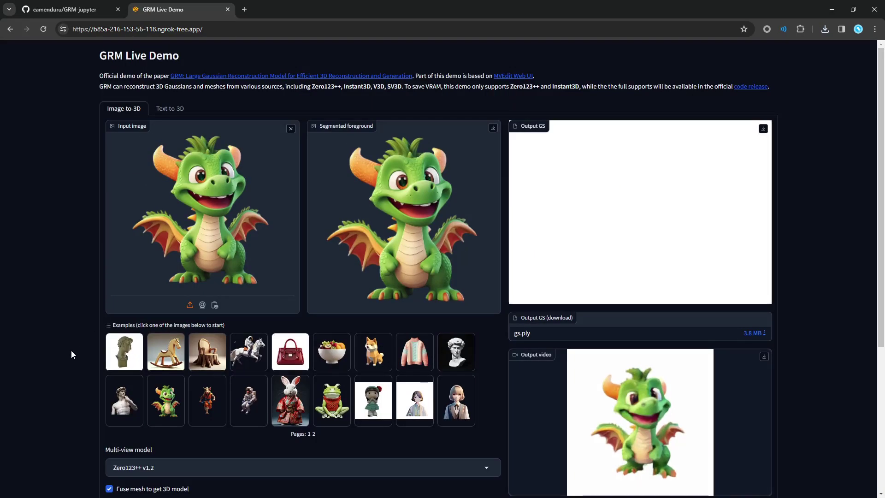
Check the notebook's VRAM requirement in the GRM-jupyter README on GitHub and return to the GRM Live Demo
{"action": "left_click", "coordinate": [74, 9]}
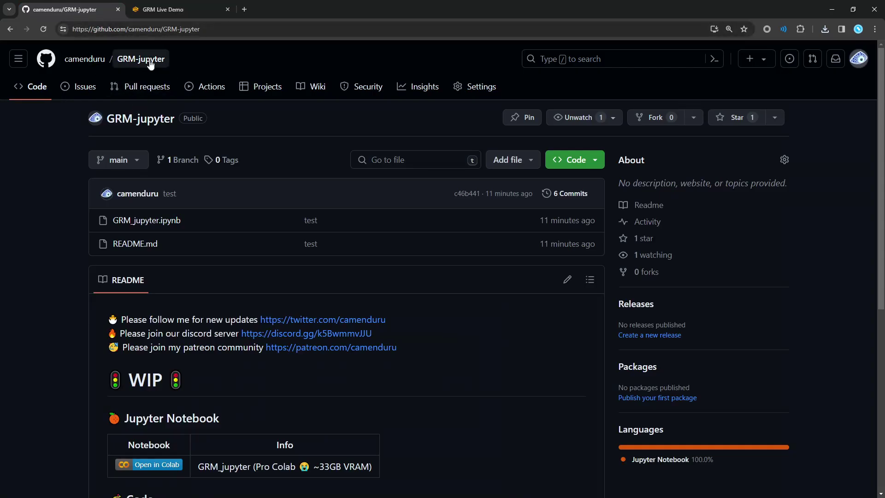
{"action": "scroll", "coordinate": [156, 263], "scroll_direction": "down", "scroll_amount": 5}
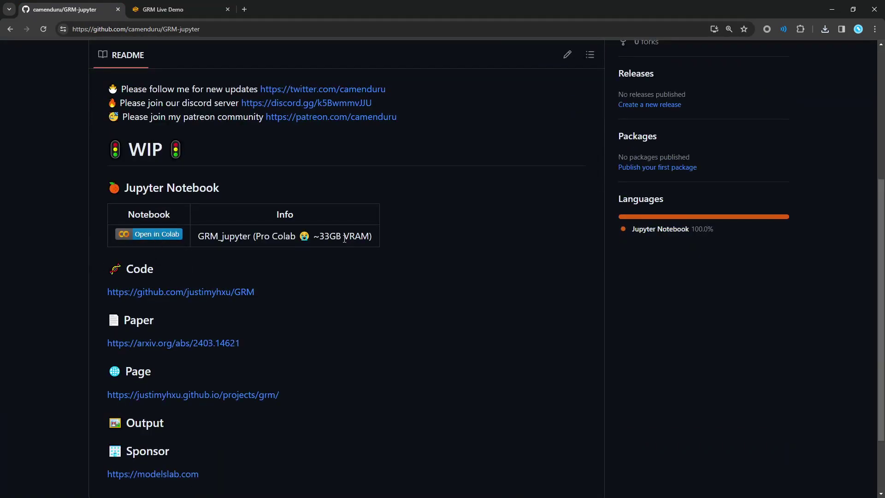
{"action": "left_click_drag", "start_coordinate": [296, 236], "coordinate": [372, 237]}
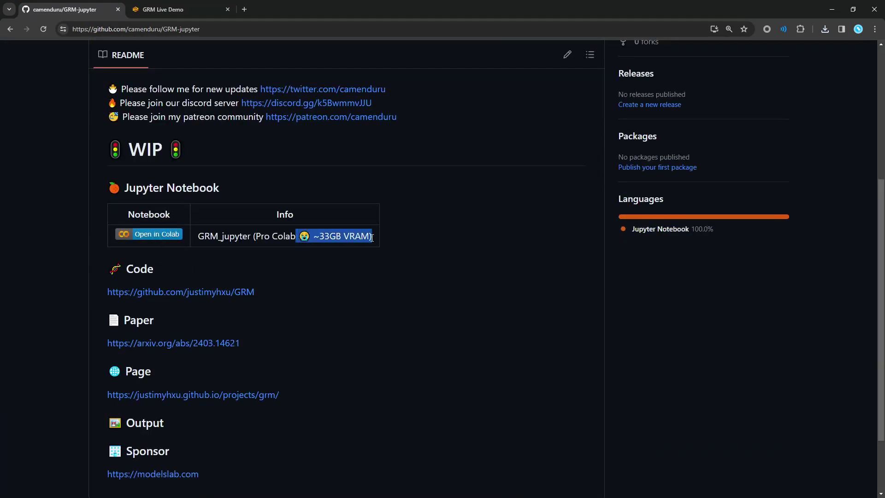
{"action": "left_click", "coordinate": [333, 262]}
{"action": "scroll", "coordinate": [315, 330], "scroll_direction": "up", "scroll_amount": 5}
{"action": "left_click", "coordinate": [188, 13]}
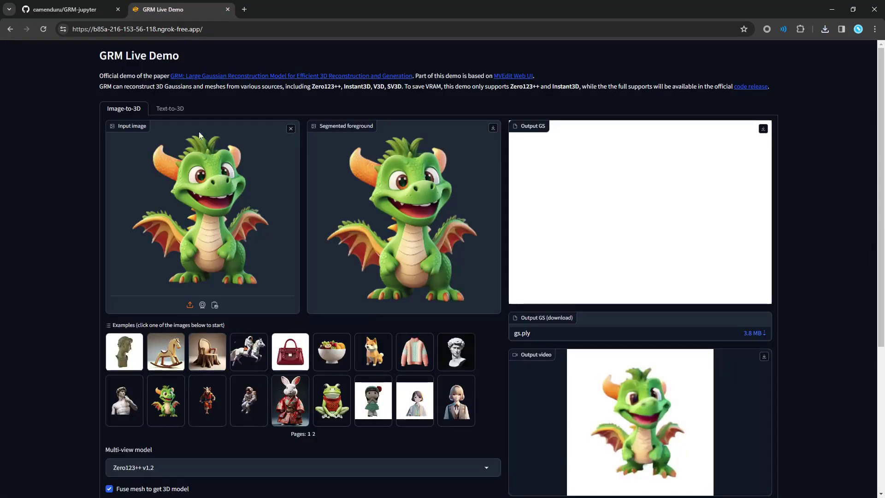
Generate an Instant3D model from the example prompt "a glowing robotic unicorn, full body" with mesh fusion enabled, and rotate the output mesh
{"action": "left_click", "coordinate": [173, 112]}
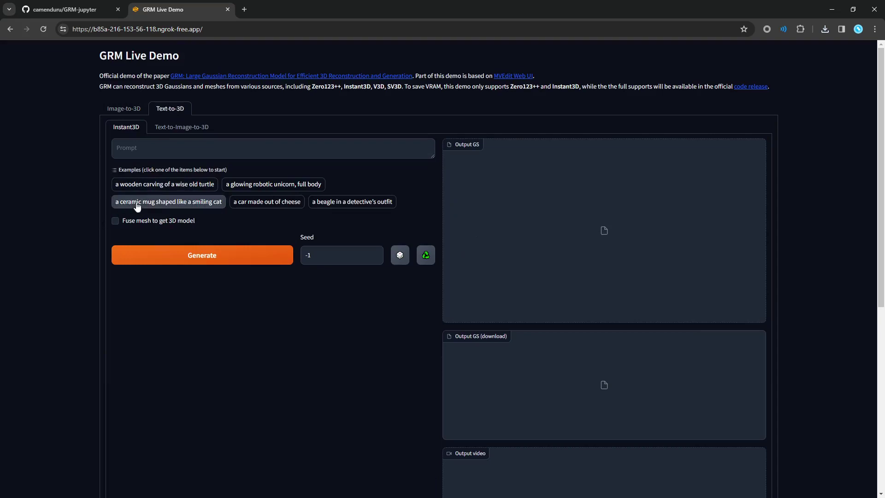
{"action": "left_click", "coordinate": [261, 189]}
{"action": "left_click", "coordinate": [141, 222]}
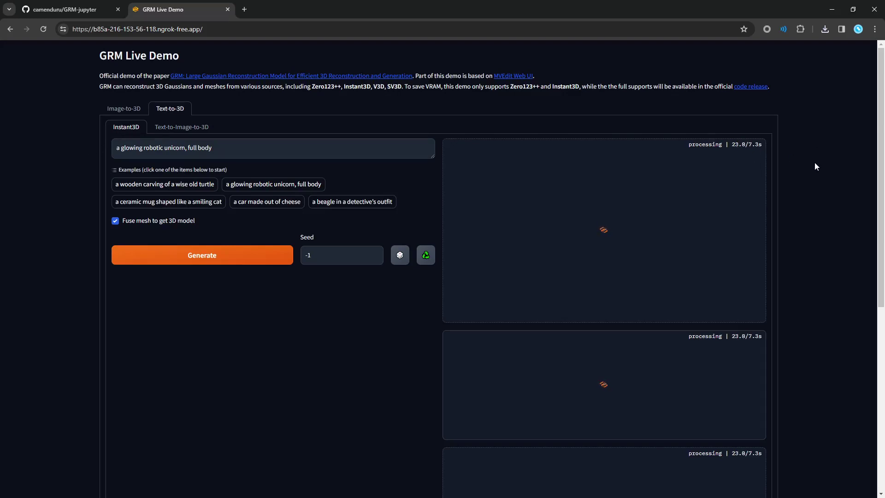
{"action": "scroll", "coordinate": [824, 164], "scroll_direction": "down", "scroll_amount": 5}
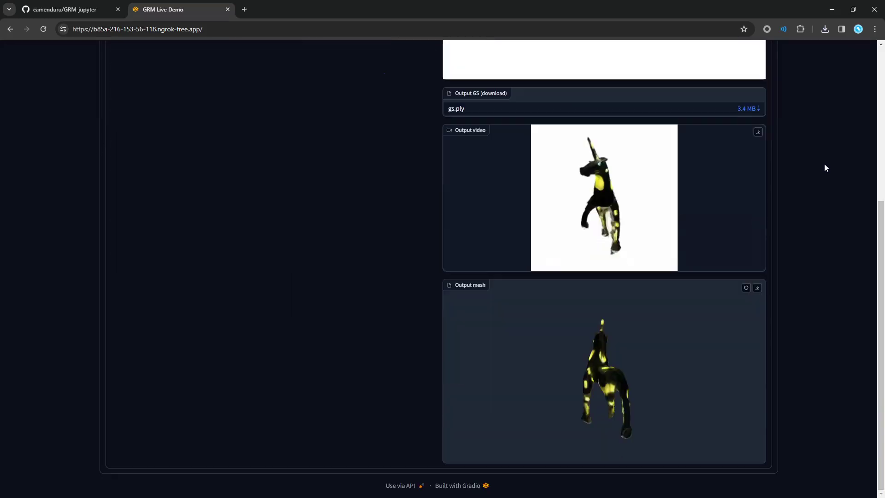
{"action": "left_click_drag", "start_coordinate": [593, 380], "coordinate": [703, 386]}
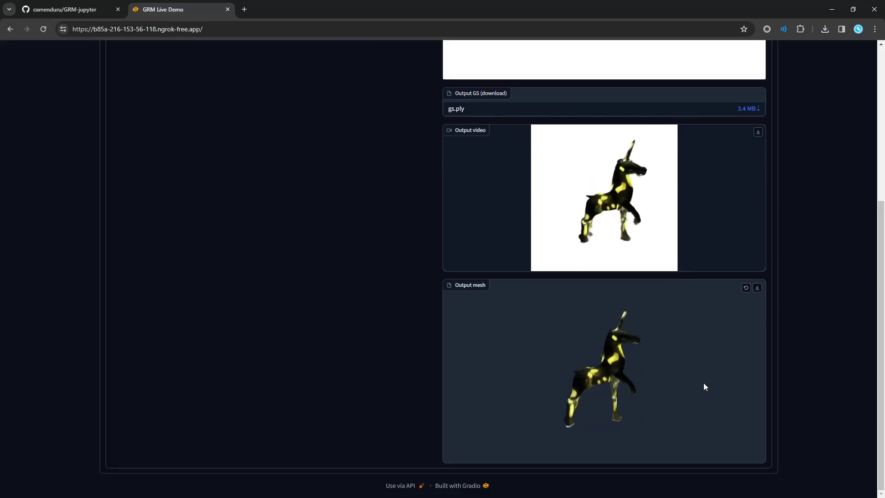
{"action": "scroll", "coordinate": [821, 316], "scroll_direction": "up", "scroll_amount": 5}
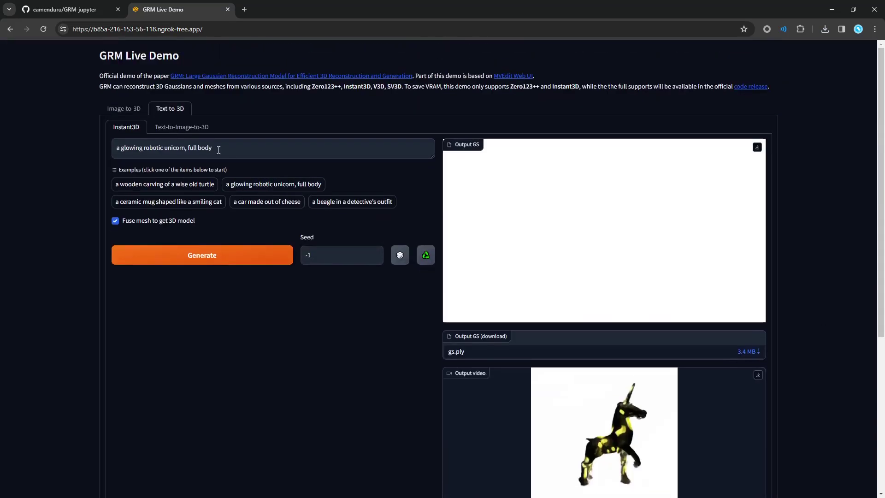
Generate a text-to-image result from the 768 × 512 example "a wooden carving of a wise old turtle" with the DPMSolverMultistep sampling method
{"action": "left_click", "coordinate": [182, 129]}
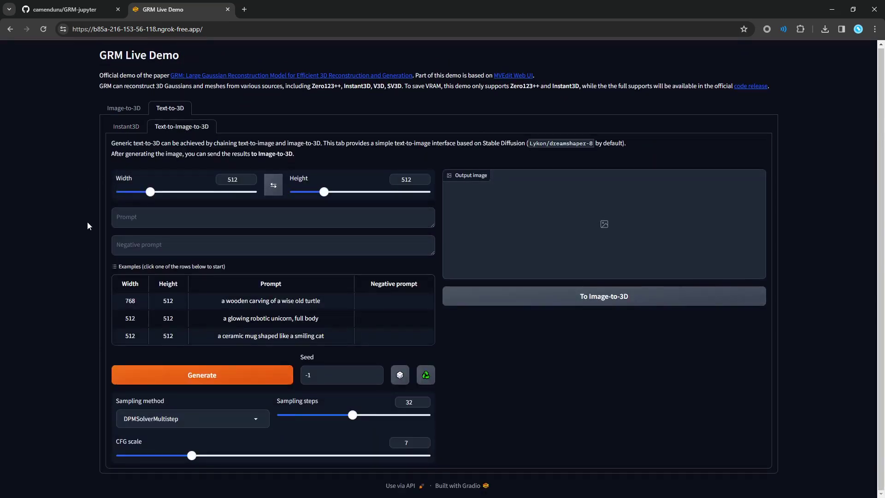
{"action": "left_click", "coordinate": [241, 304]}
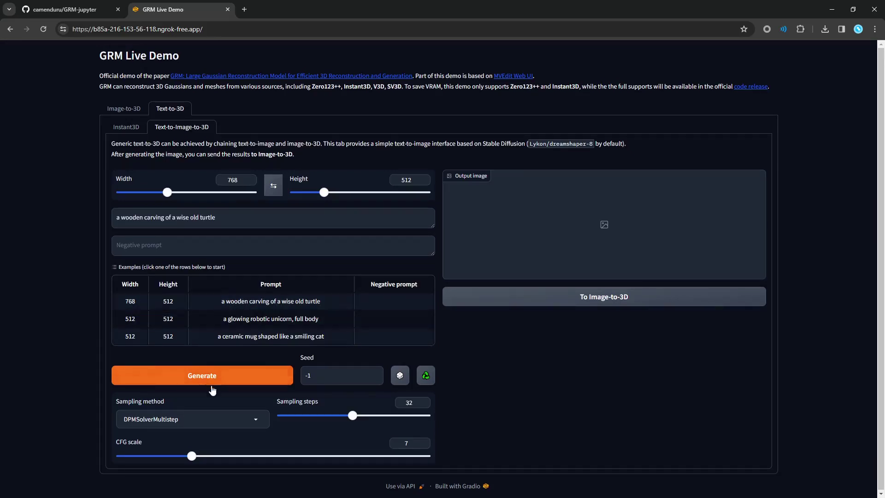
{"action": "left_click", "coordinate": [224, 418]}
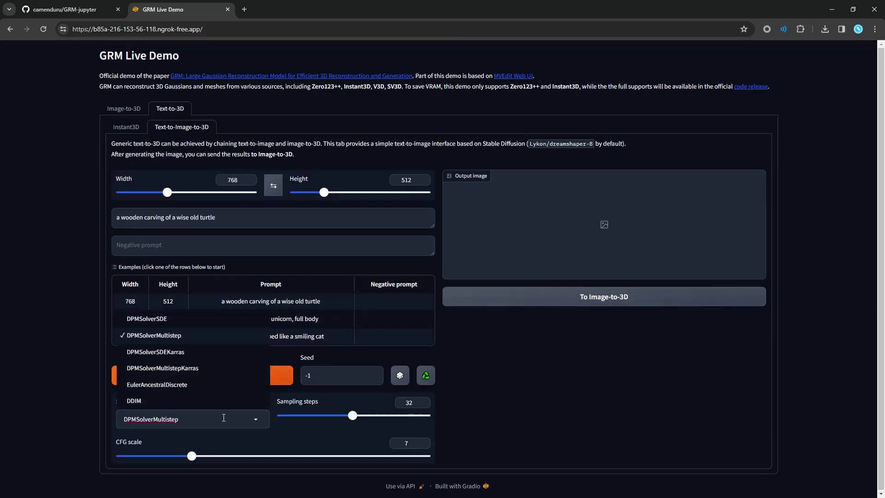
{"action": "left_click", "coordinate": [510, 352]}
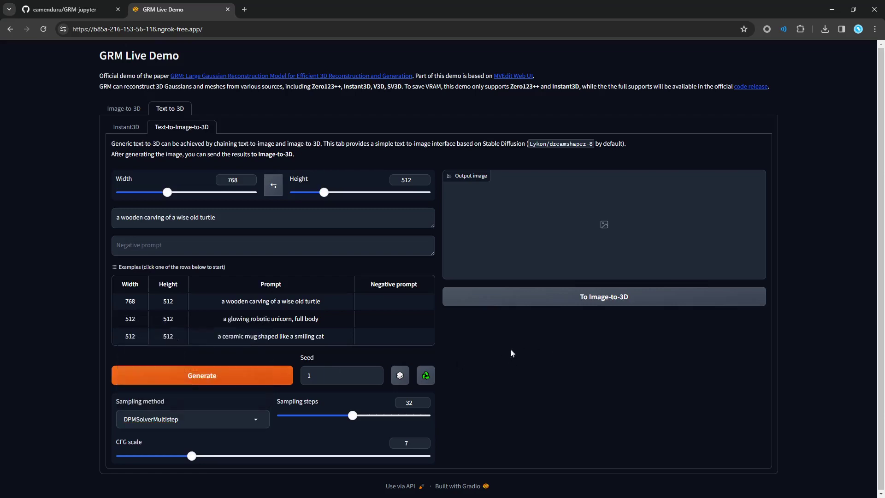
{"action": "left_click", "coordinate": [269, 378]}
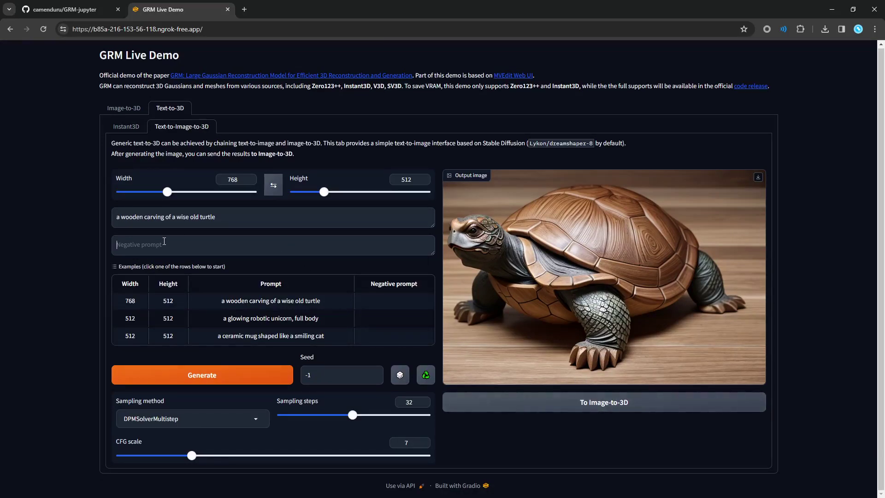
Check how the wide turtle image fits as the Image-to-3D input and return to the text-to-image settings
{"action": "left_click", "coordinate": [126, 127]}
{"action": "left_click", "coordinate": [156, 128]}
{"action": "left_click", "coordinate": [123, 113]}
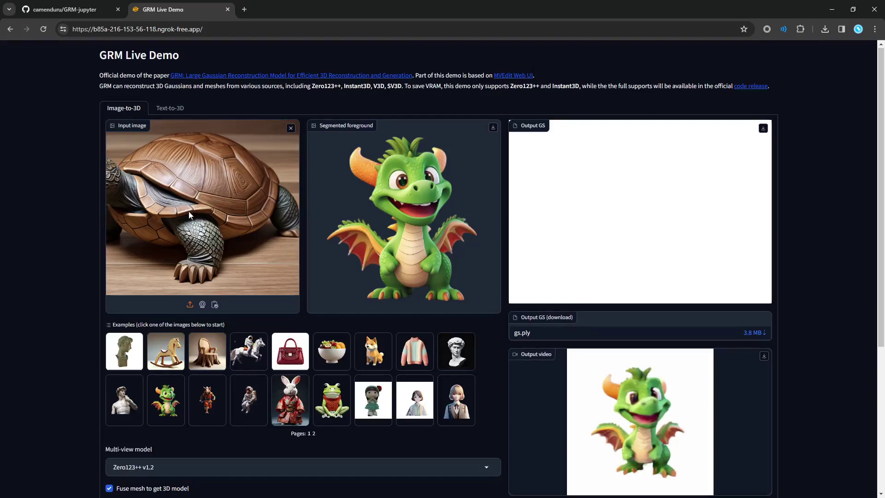
{"action": "left_click", "coordinate": [172, 109]}
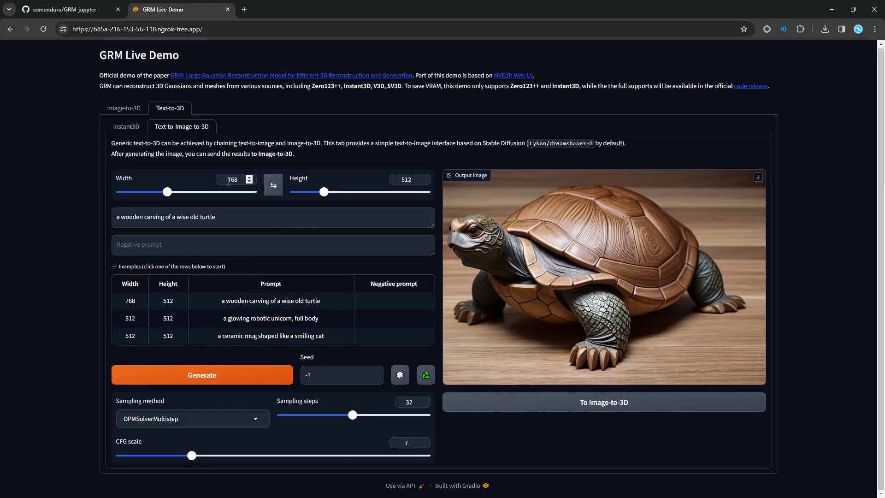
Set the image width to 512 and regenerate the turtle image until a complete, upright turtle is produced
{"action": "left_click_drag", "start_coordinate": [167, 196], "coordinate": [152, 194]}
{"action": "left_click", "coordinate": [195, 376]}
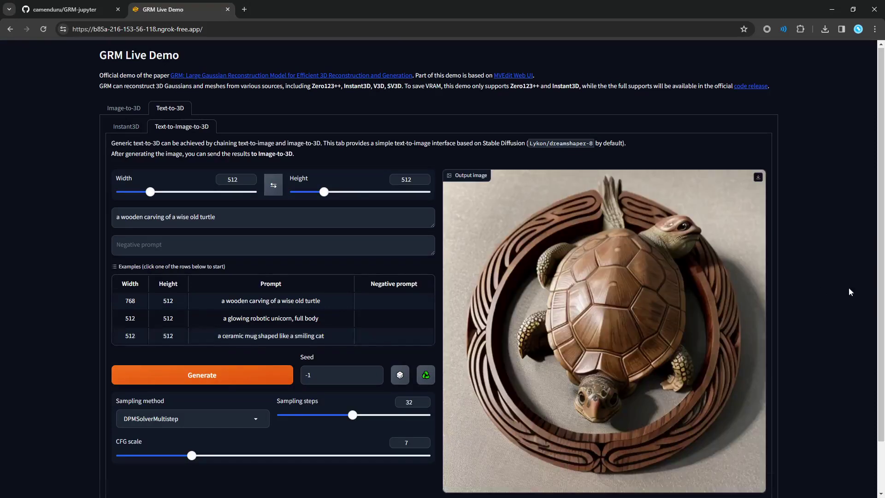
{"action": "scroll", "coordinate": [850, 291], "scroll_direction": "down", "scroll_amount": 2}
{"action": "left_click", "coordinate": [209, 323]}
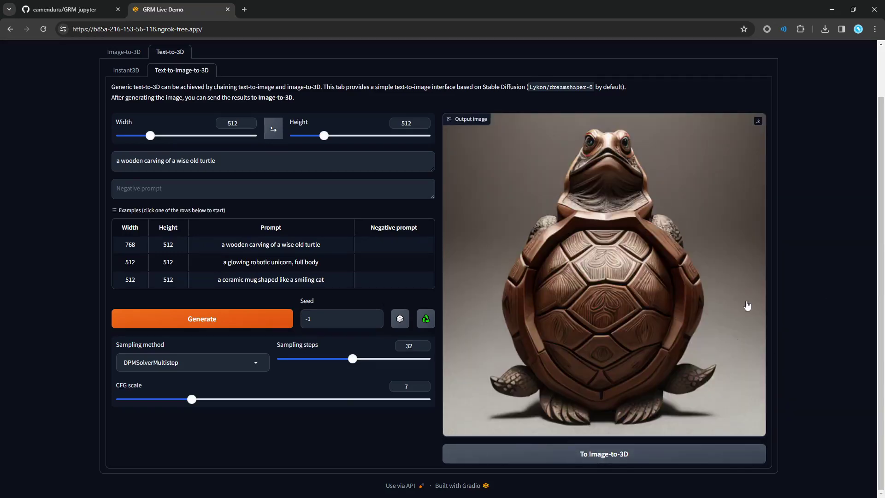
Generate a 3D model from the upright turtle image in Image-to-3D with Zero123++ v1.2 and mesh fusion, and view the output mesh
{"action": "scroll", "coordinate": [777, 261], "scroll_direction": "up", "scroll_amount": 2}
{"action": "left_click", "coordinate": [124, 108]}
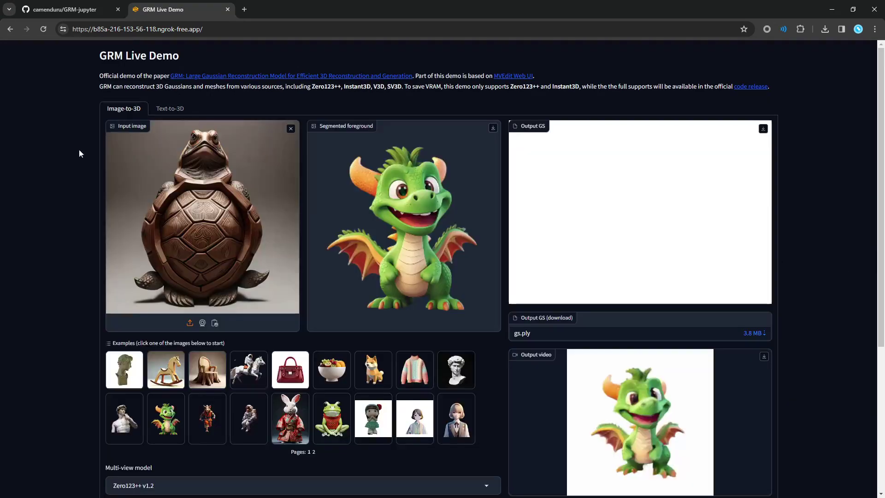
{"action": "scroll", "coordinate": [261, 357], "scroll_direction": "down", "scroll_amount": 2}
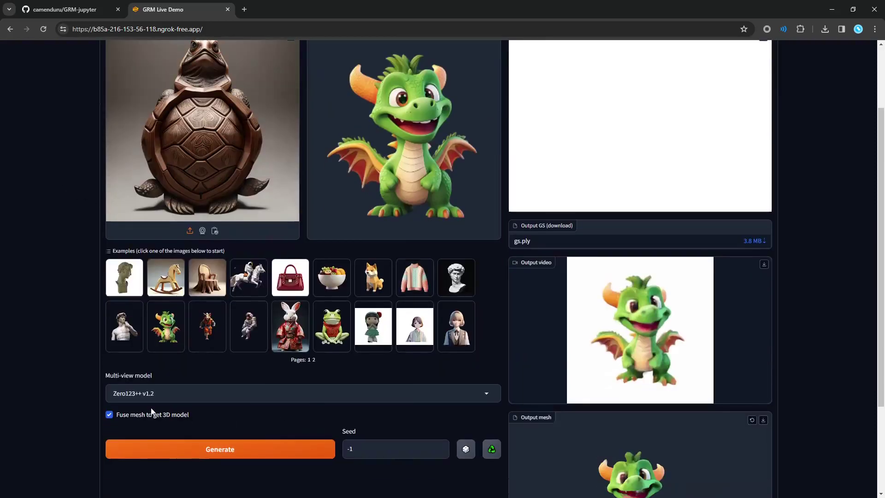
{"action": "left_click", "coordinate": [241, 454]}
{"action": "scroll", "coordinate": [502, 236], "scroll_direction": "up", "scroll_amount": 3}
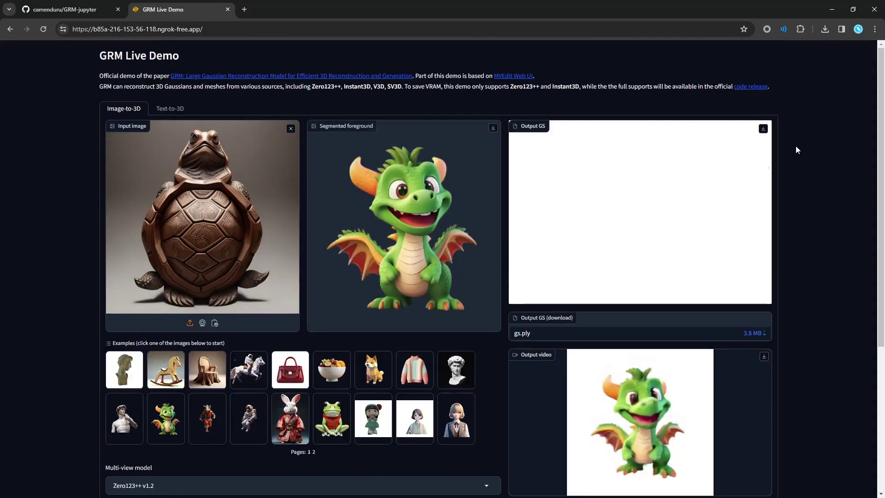
{"action": "scroll", "coordinate": [828, 185], "scroll_direction": "down", "scroll_amount": 2}
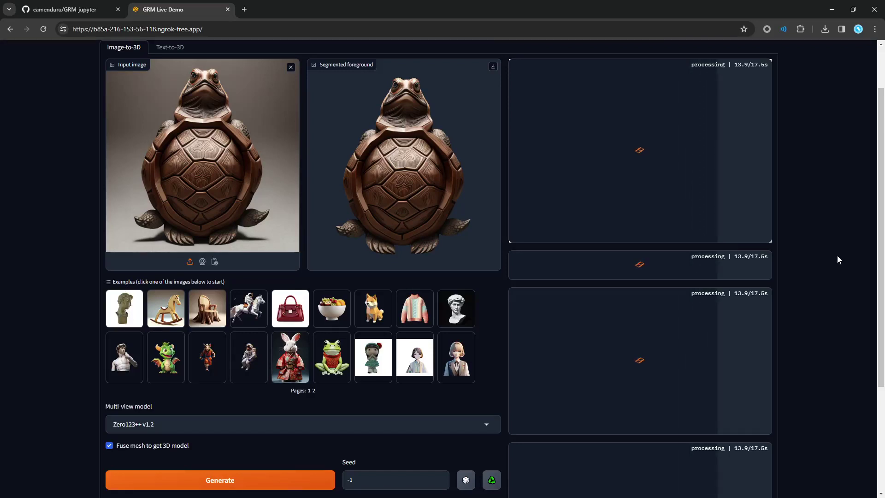
{"action": "scroll", "coordinate": [842, 270], "scroll_direction": "down", "scroll_amount": 3}
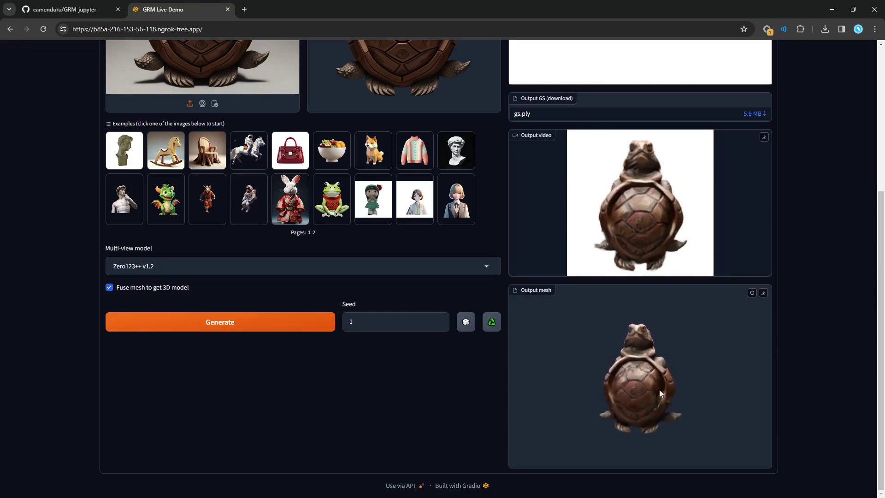
{"action": "scroll", "coordinate": [806, 365], "scroll_direction": "up", "scroll_amount": 5}
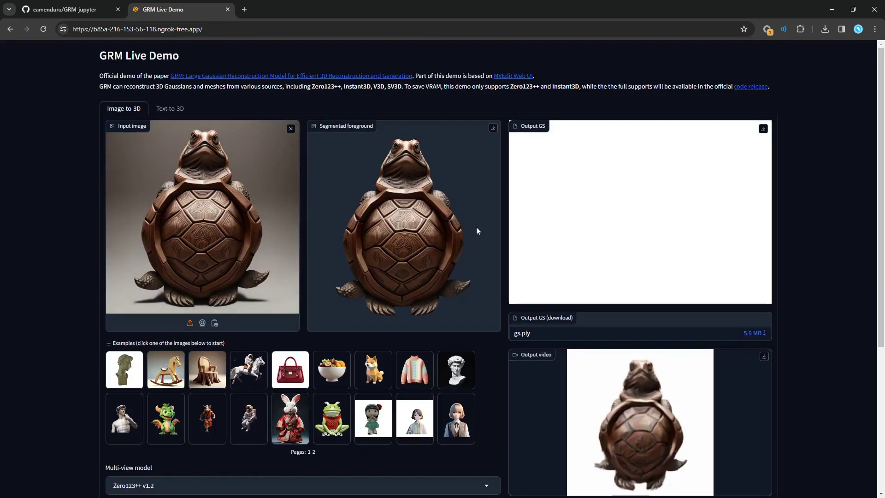
Look over the GRM-jupyter repository page on GitHub again and return to the GRM Live Demo
{"action": "left_click", "coordinate": [80, 10]}
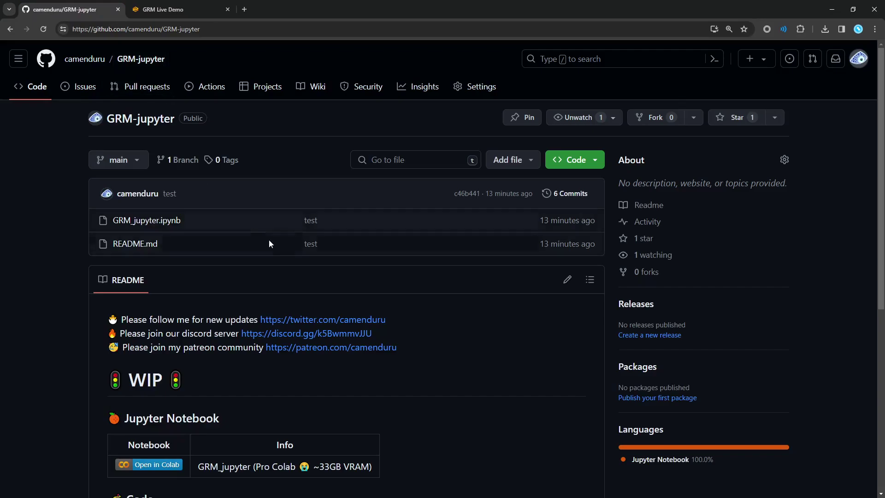
{"action": "scroll", "coordinate": [269, 243], "scroll_direction": "down", "scroll_amount": 3}
{"action": "scroll", "coordinate": [254, 244], "scroll_direction": "up", "scroll_amount": 3}
{"action": "left_click", "coordinate": [163, 9]}
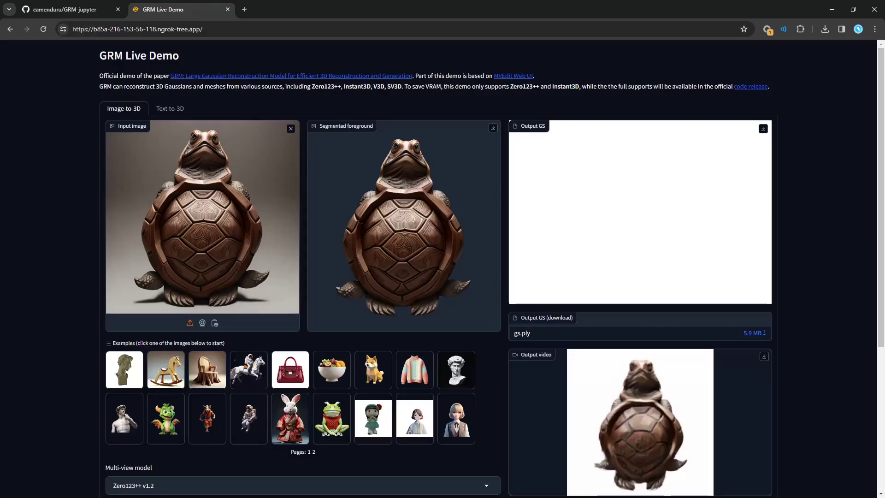